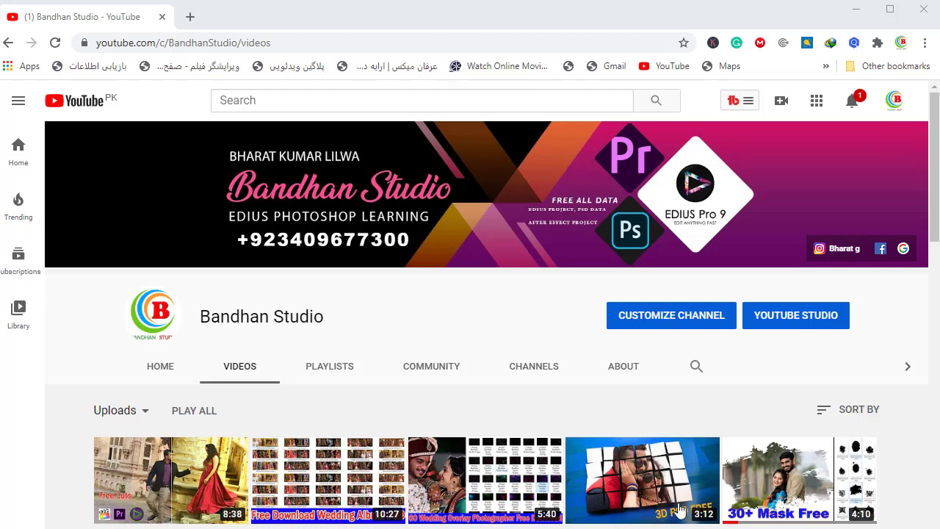
Open the Bandhan Studio channel's Videos page and scroll through its uploads
left_click(464, 296)
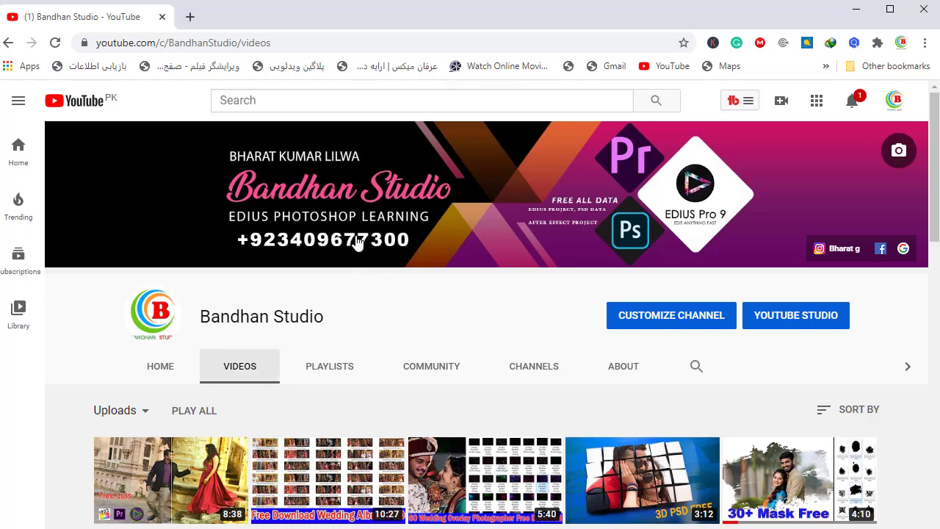
mouse_move(330, 251)
scroll(338, 252, "down", 2)
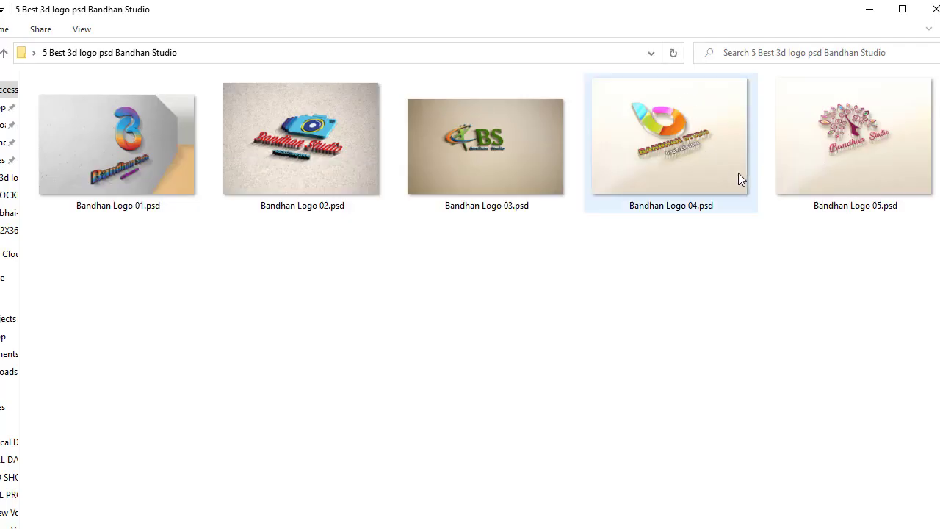
Drag Bandhan Logo 05.psd from the logo folder into Photoshop
mouse_move(889, 168)
left_mouse_down()
mouse_move(440, 465)
mouse_move(415, 524)
left_mouse_up()
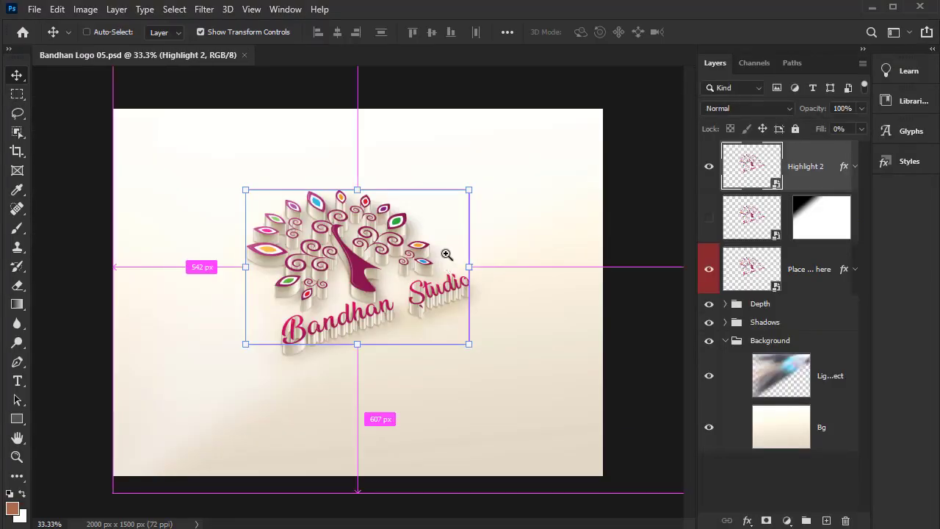
Zoom the canvas, then switch the masked highlight layer under Highlight 2 on and back off
scroll(446, 256, "up", 1)
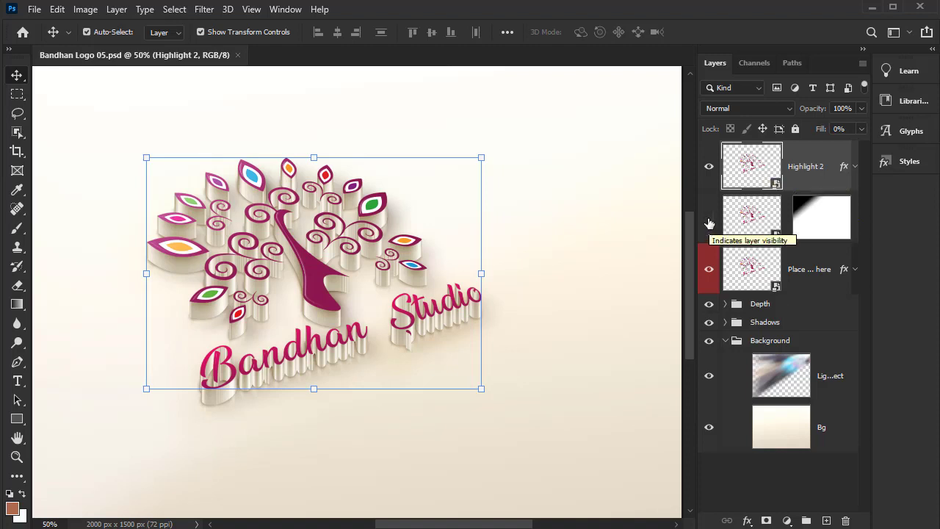
left_click(708, 222)
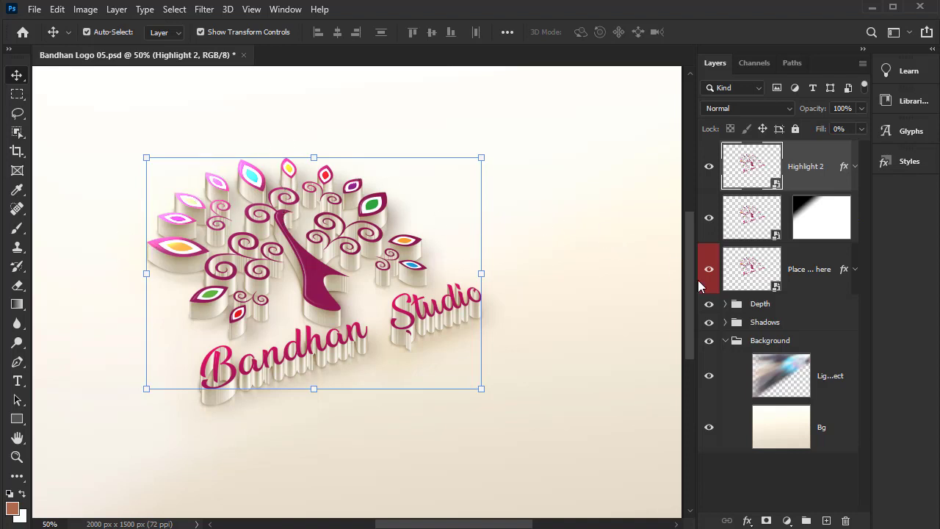
left_click(709, 221)
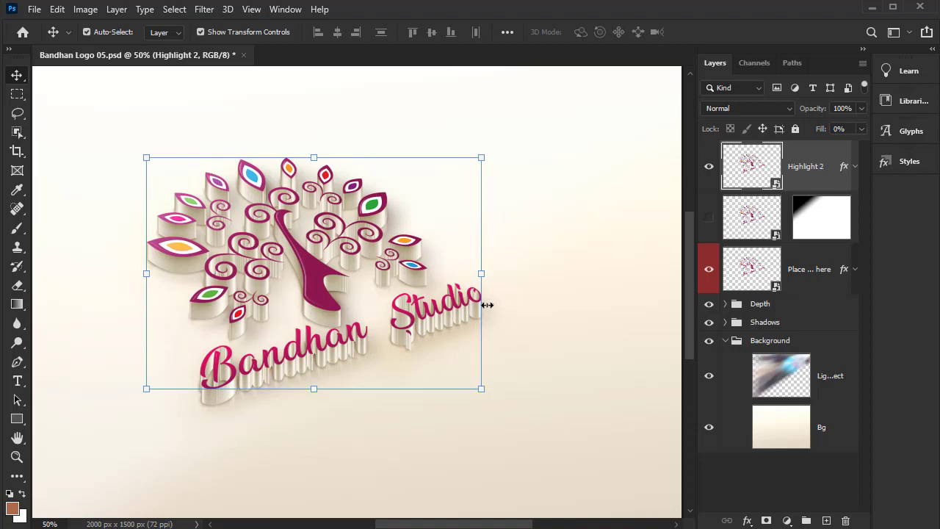
Open the Place here smart object and delete its hidden I love 3D placeholder layer
double_click(758, 172)
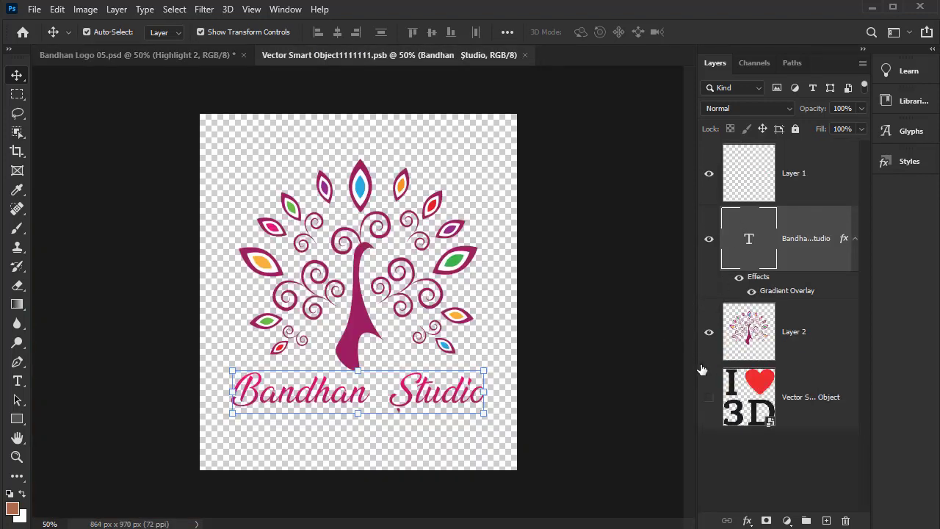
left_click(759, 400)
key("Delete")
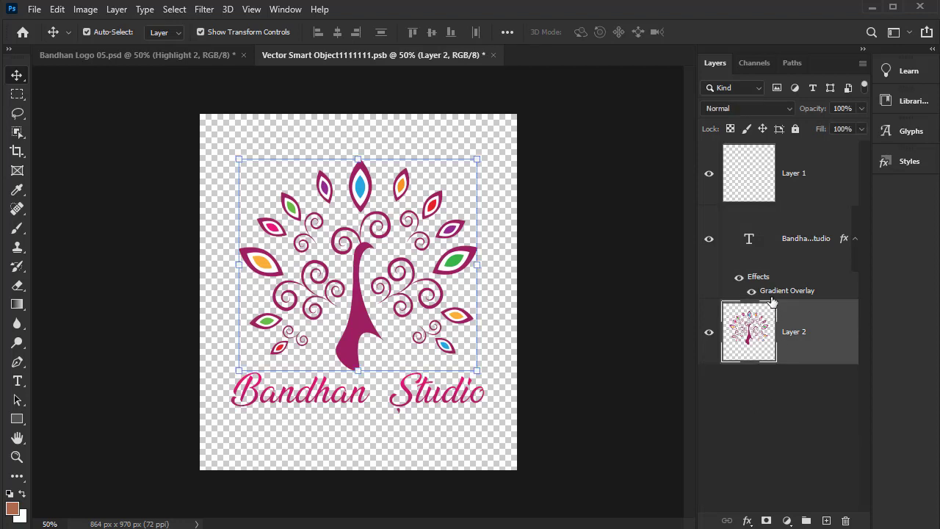
Select through Layer 1, peacock Layer 2 and the Bandhan Studio text layer
left_click(746, 173)
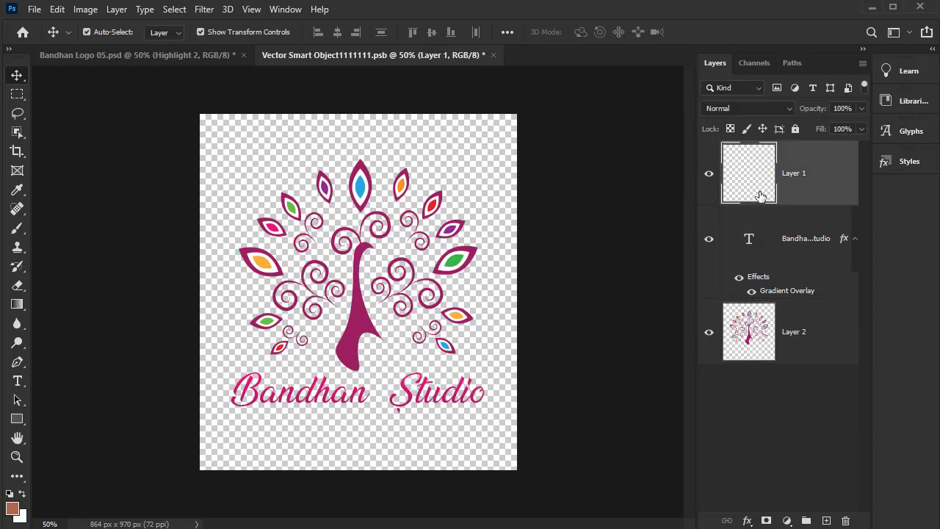
left_click(772, 237)
left_click(766, 333)
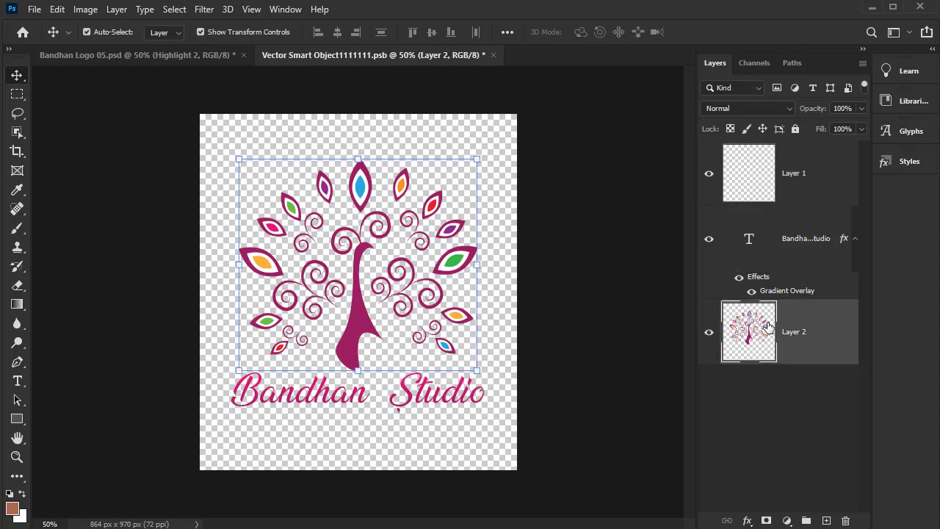
left_click(784, 200)
left_click(773, 330)
left_click(790, 245)
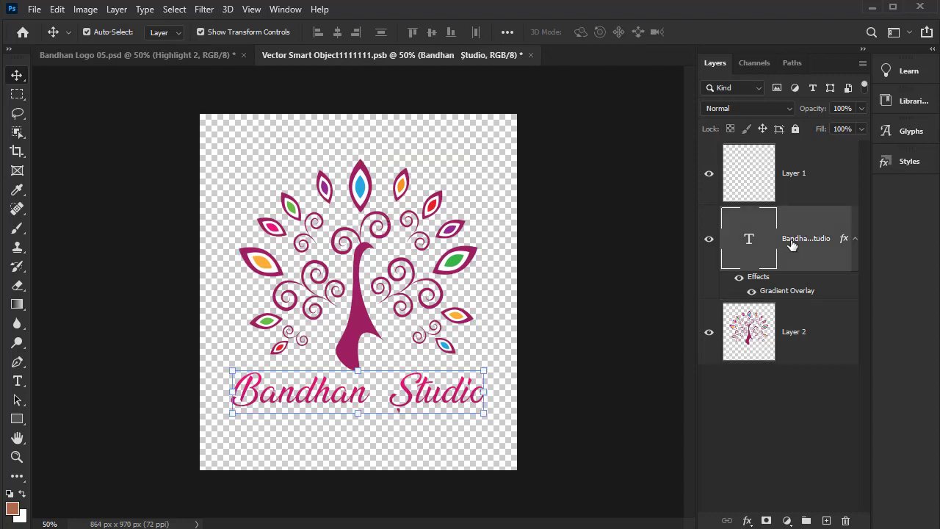
left_click(365, 268)
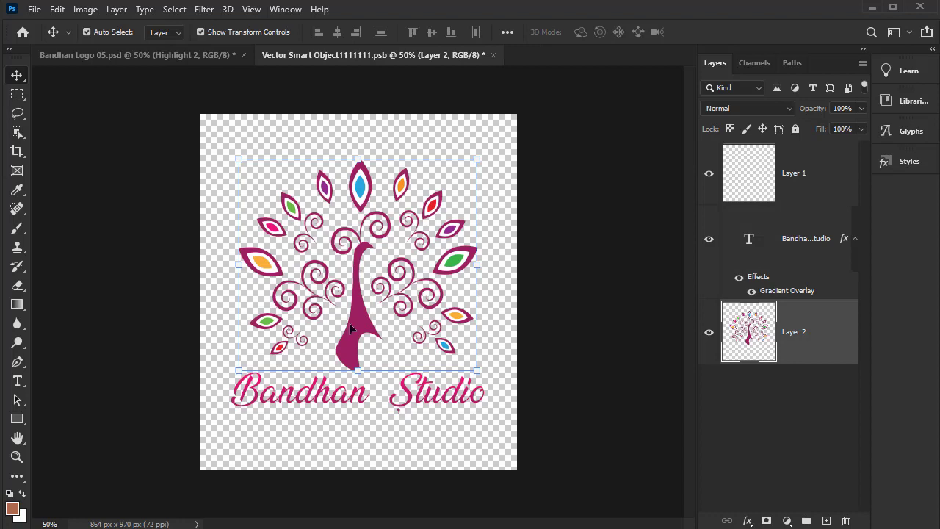
left_click(348, 397)
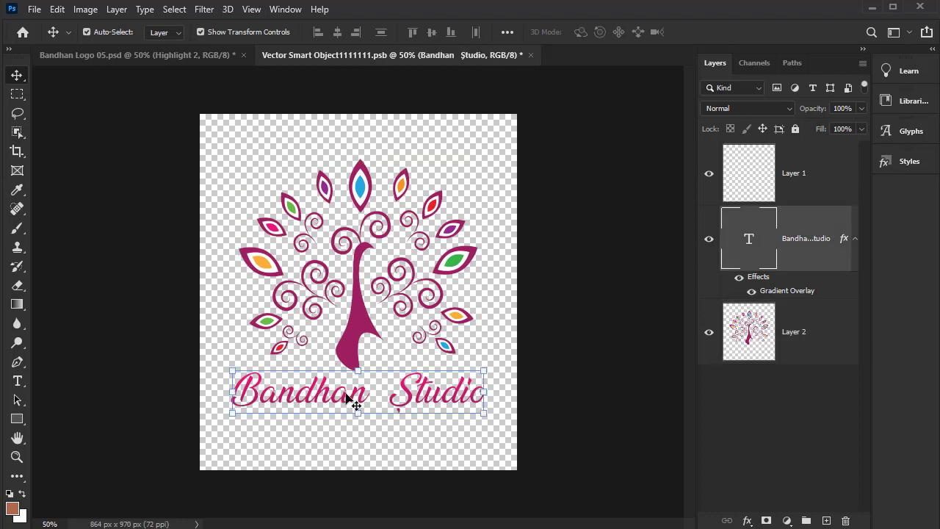
Edit the caption and erase the words Bandhan and Studio
double_click(349, 397)
left_click_drag(367, 390, 215, 398)
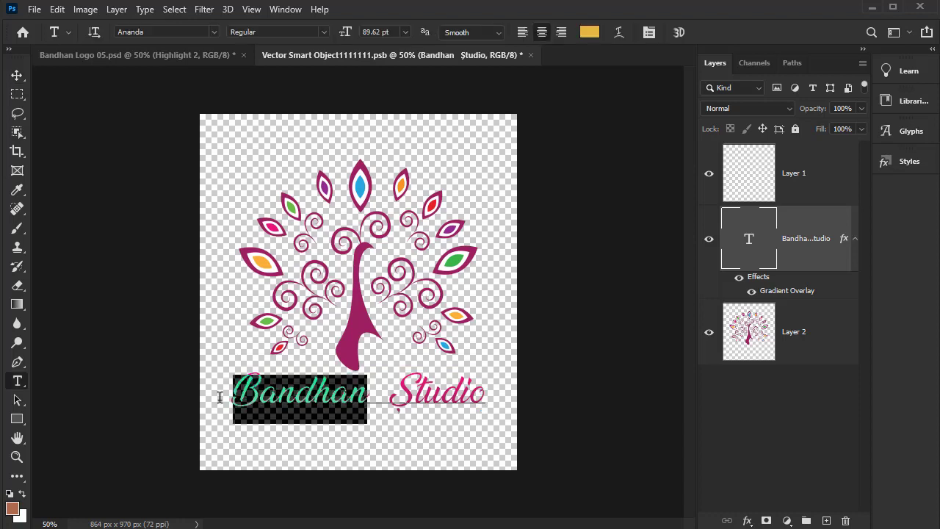
left_click(300, 400)
key("BackSpace")
left_click_drag(316, 396, 434, 409)
key("BackSpace")
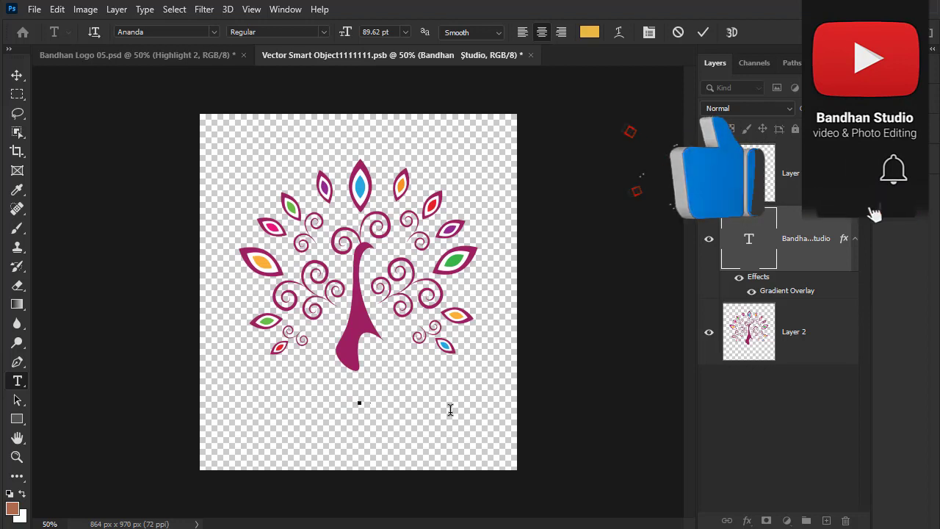
Type 'B.S' as the new caption, commit it, and shift it left and down
type("B")
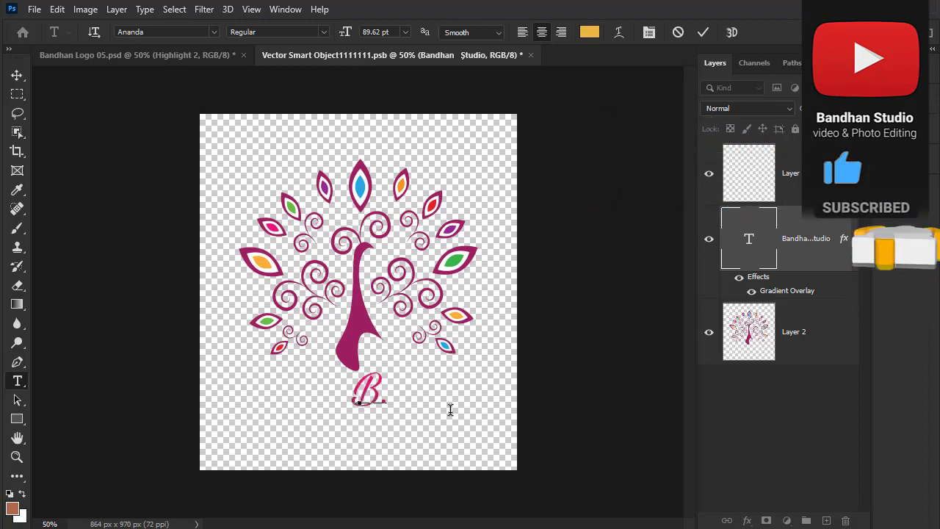
type("s")
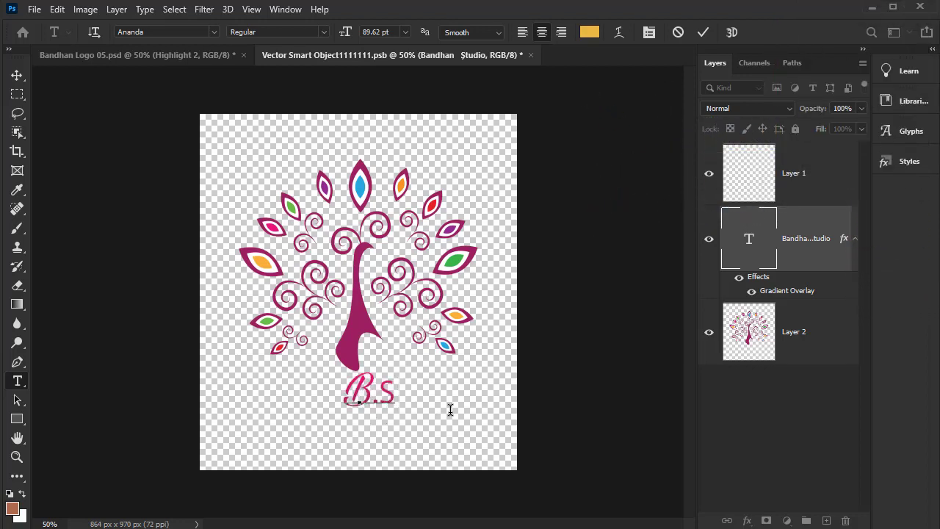
key("BackSpace")
type(".s")
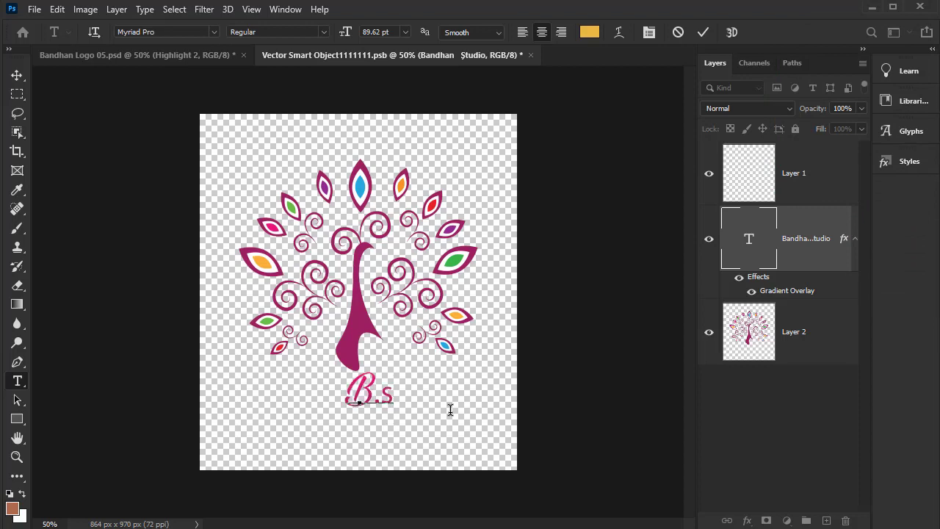
key("BackSpace")
key("BackSpace")
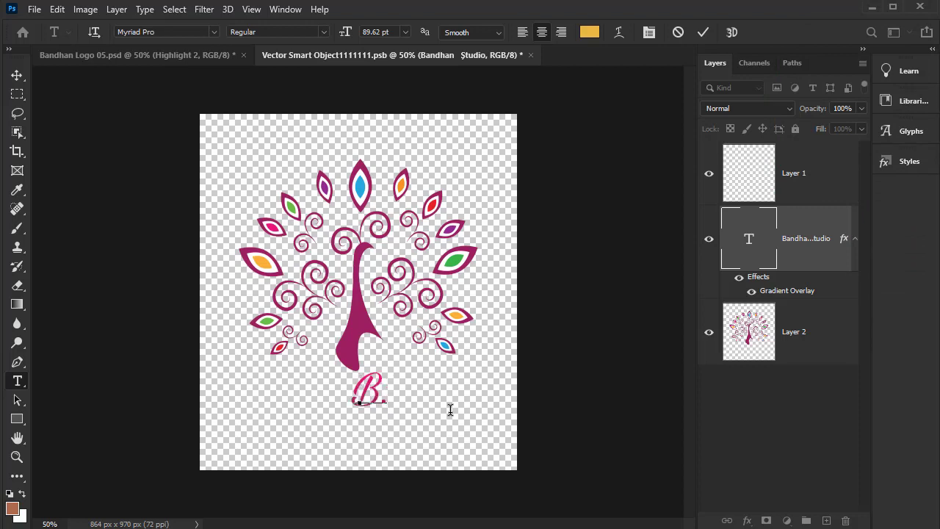
type("S")
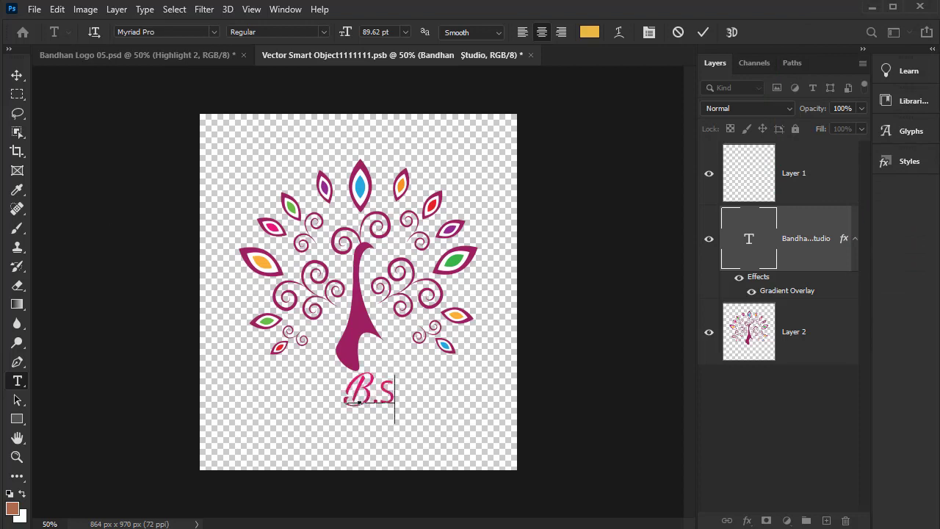
left_click(17, 75)
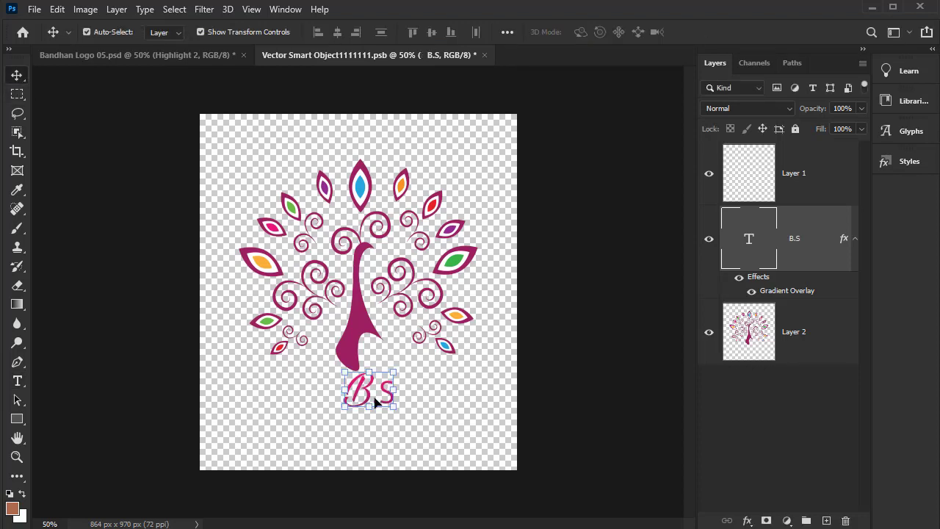
left_click_drag(374, 402, 358, 413)
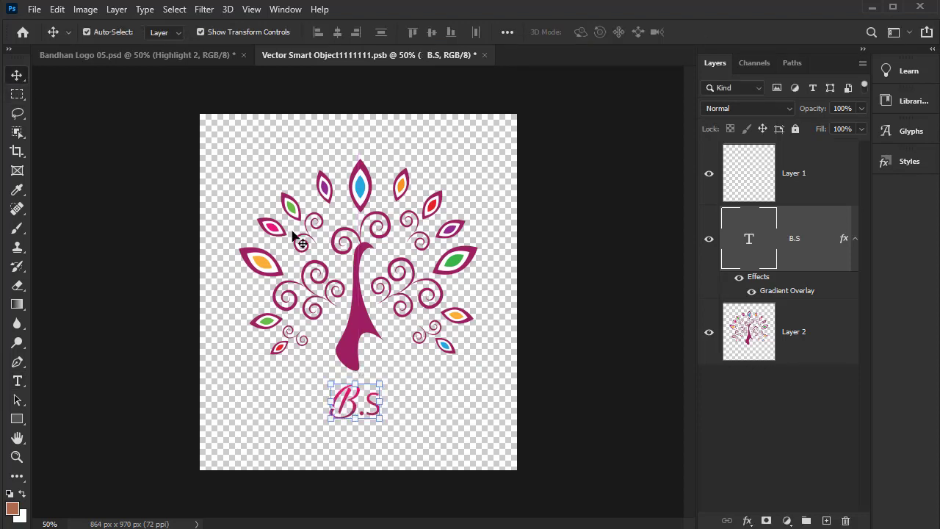
Save the embedded logo with Ctrl+S and preview the updated 3D mockup
left_click(178, 60)
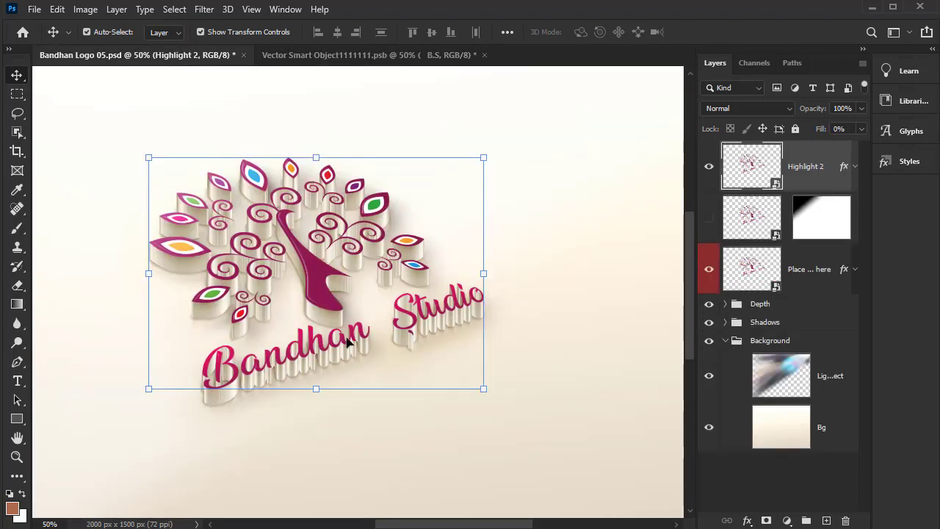
left_click(340, 57)
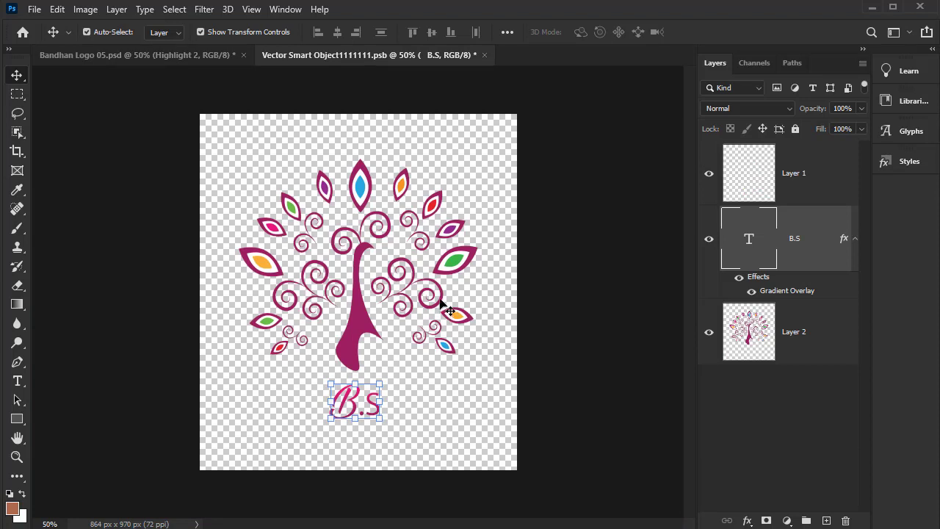
key("ctrl")
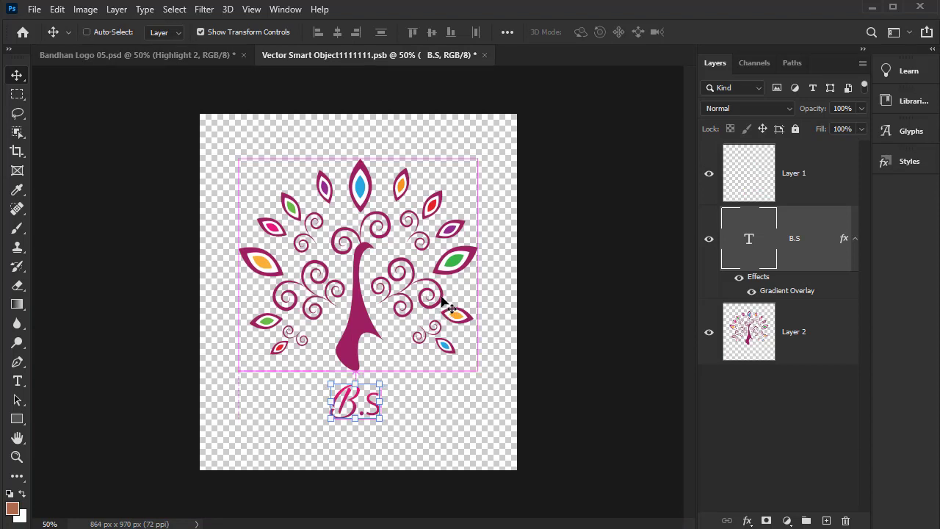
key("ctrl+s")
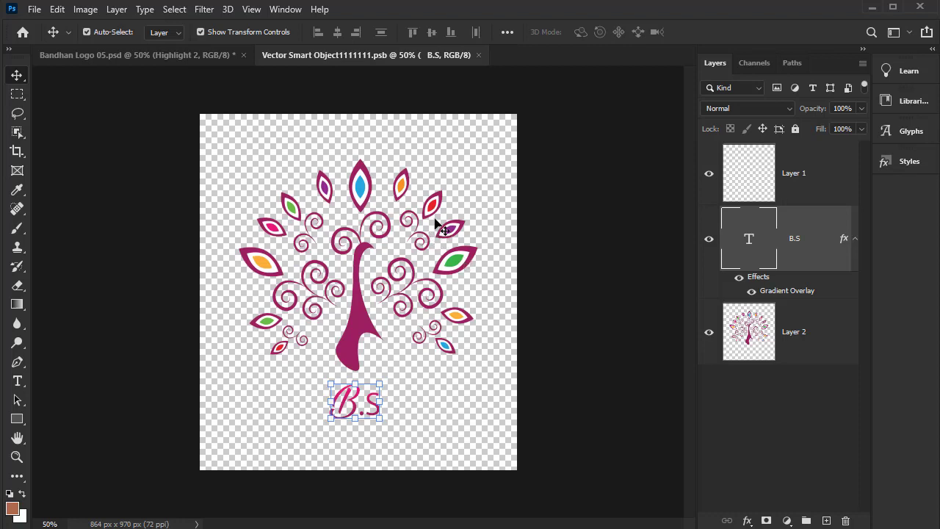
left_click(158, 52)
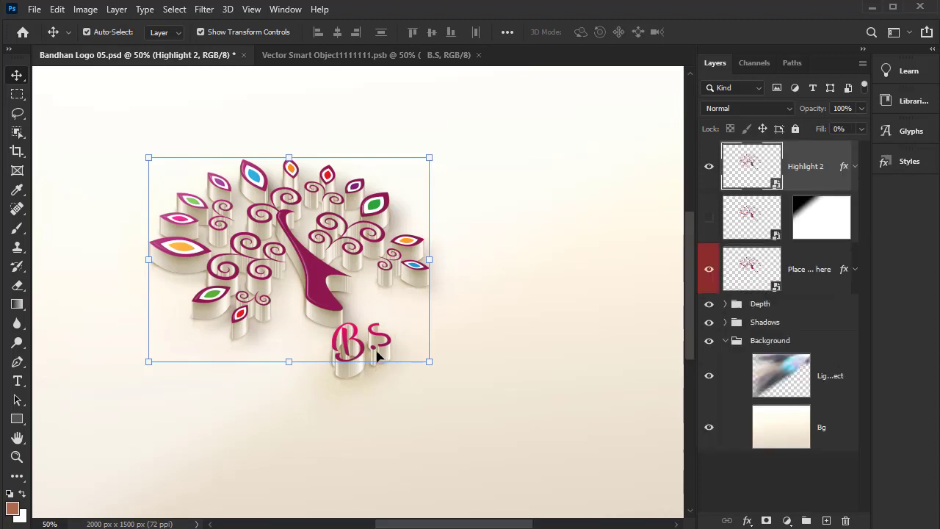
Nudge the B.S text one step lower, save again, and view the mockup
left_click(361, 56)
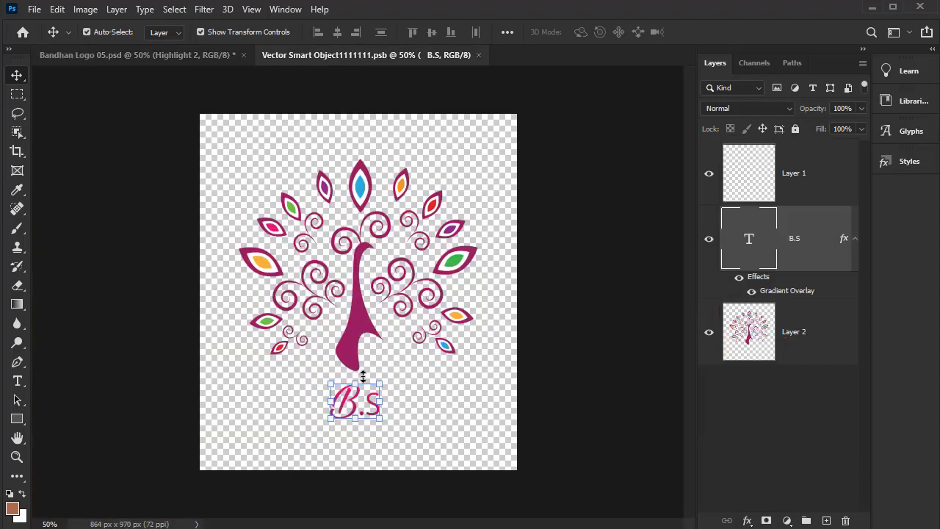
key("Down")
key("Down")
key("Down")
key("Down")
key("Down")
key("Down")
key("Down")
key("Down")
key("Down")
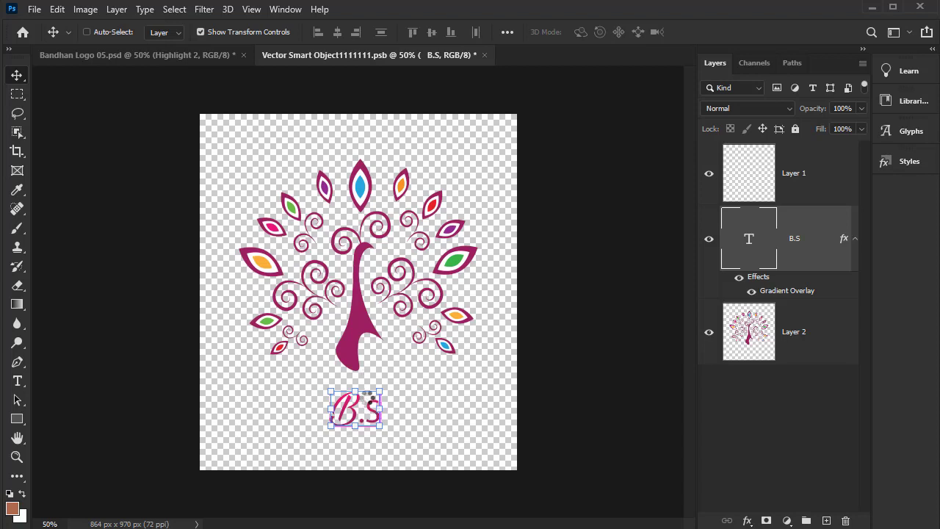
key("ctrl+s")
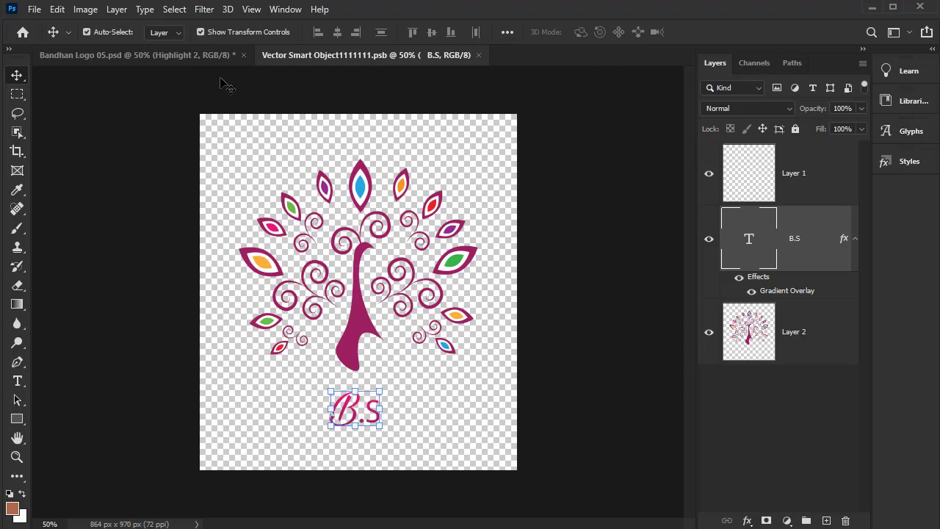
left_click(189, 61)
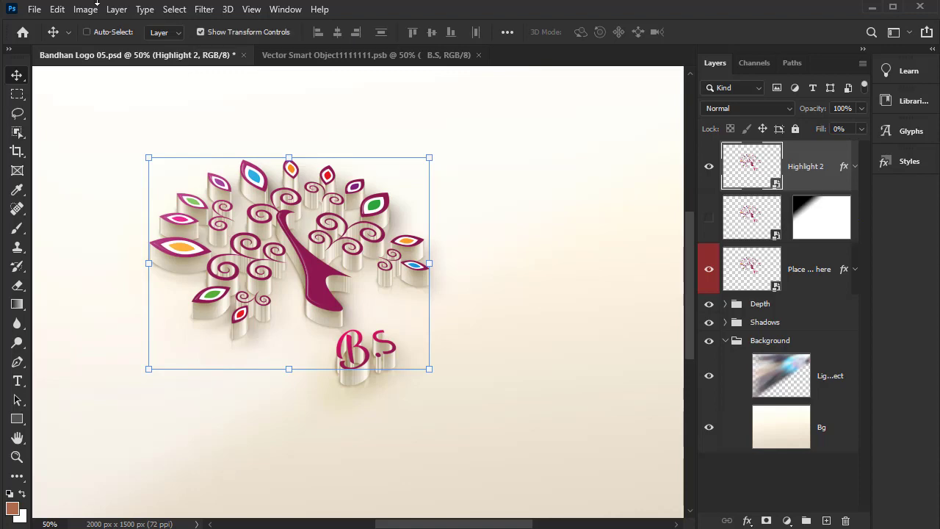
Save the mockup to the computer as Bandhan Logo 05.psd in Photoshop format
key("ctrl+shift+s")
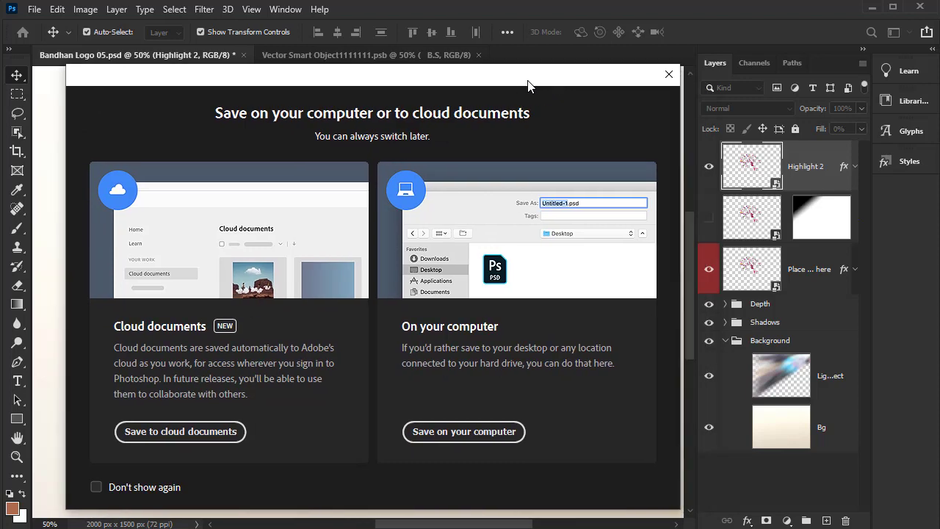
left_click(453, 433)
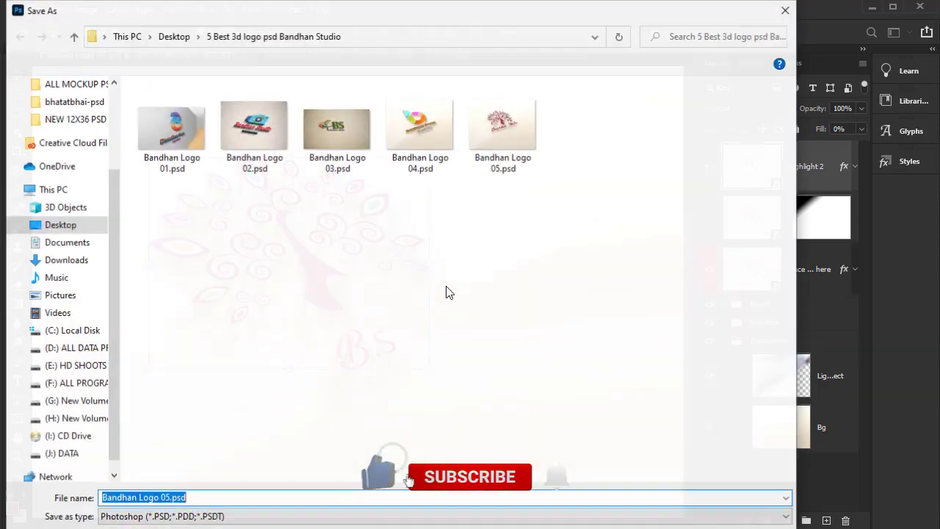
left_click(196, 517)
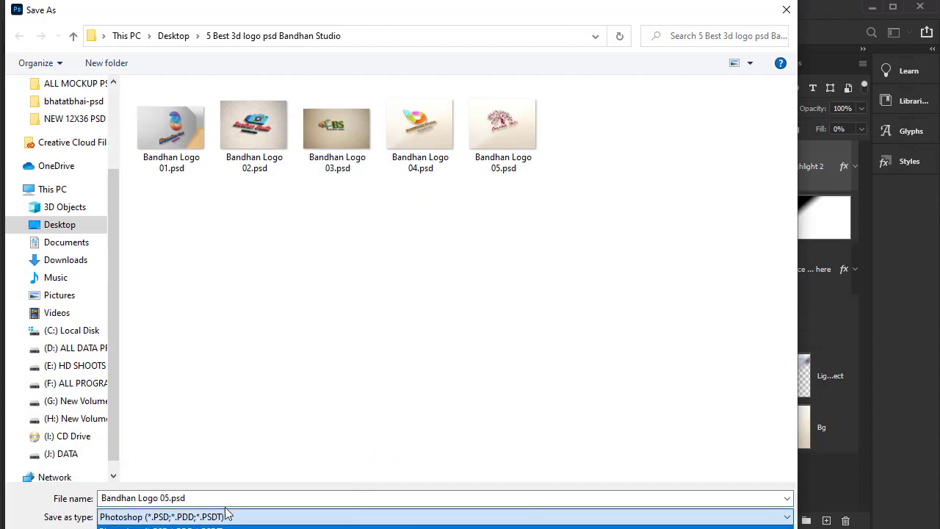
left_click(316, 353)
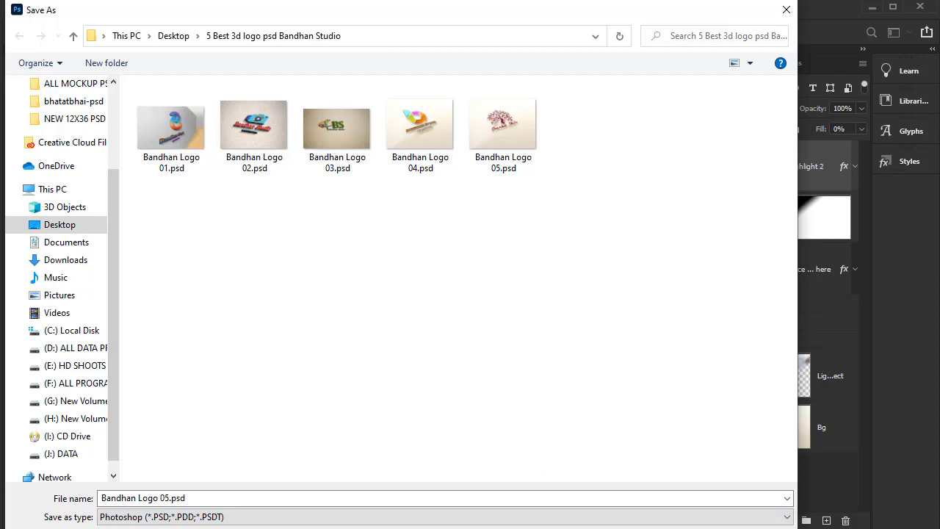
key("Return")
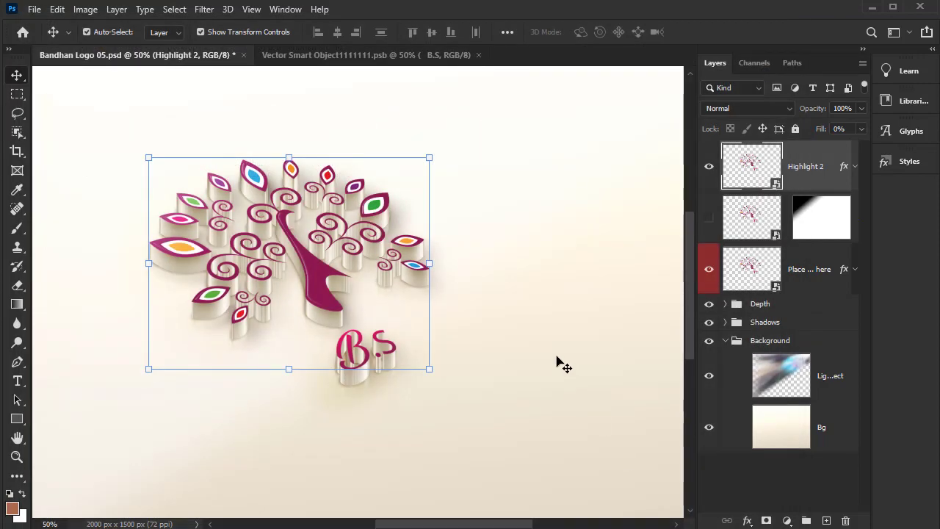
left_click(474, 56)
Close the Vector Smart Object document and drag Bandhan Logo 02.psd into Photoshop
left_click(477, 56)
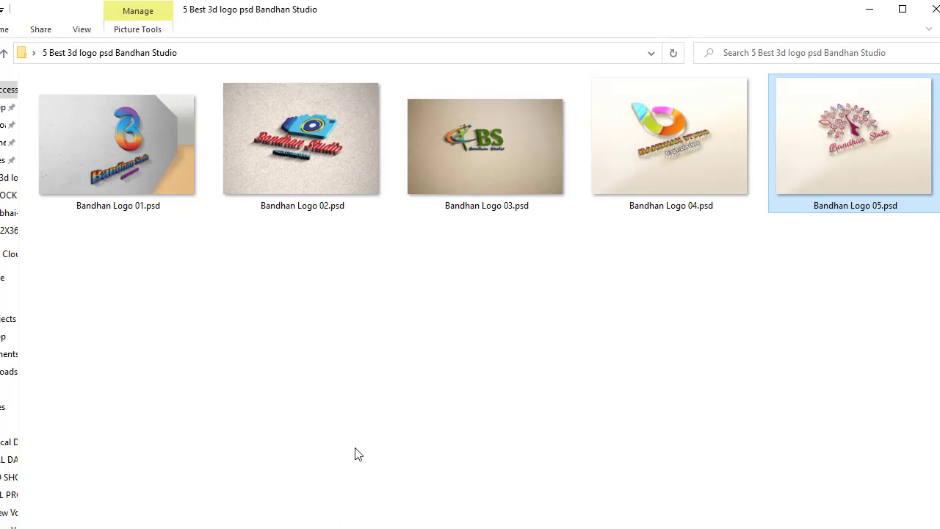
left_click_drag(301, 151, 257, 525)
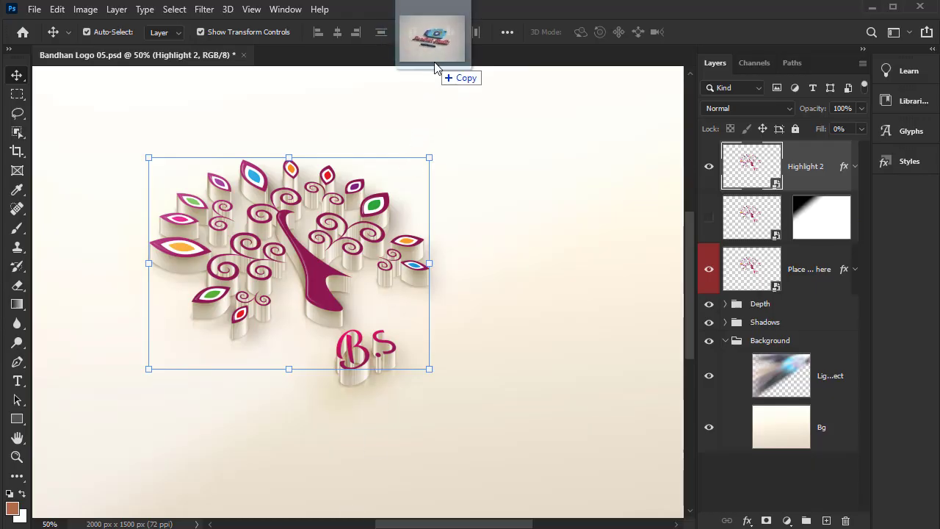
left_click_drag(346, 506, 434, 68)
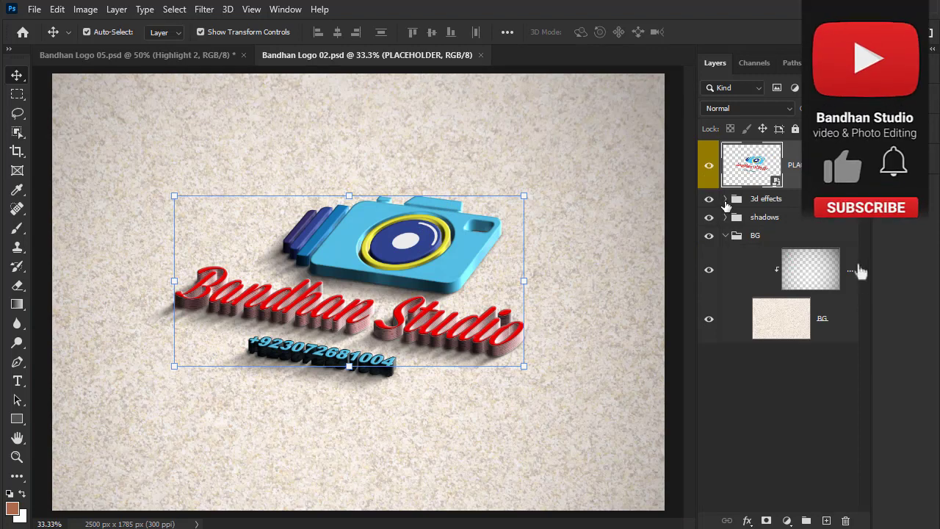
Peek into the 3d effects group, expand shadows, and toggle its texture layers
left_click(725, 200)
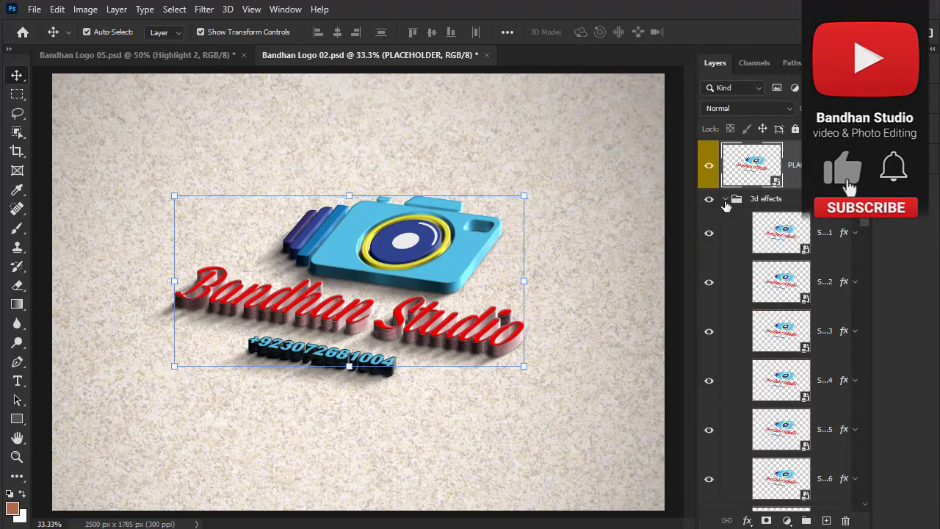
left_click(726, 200)
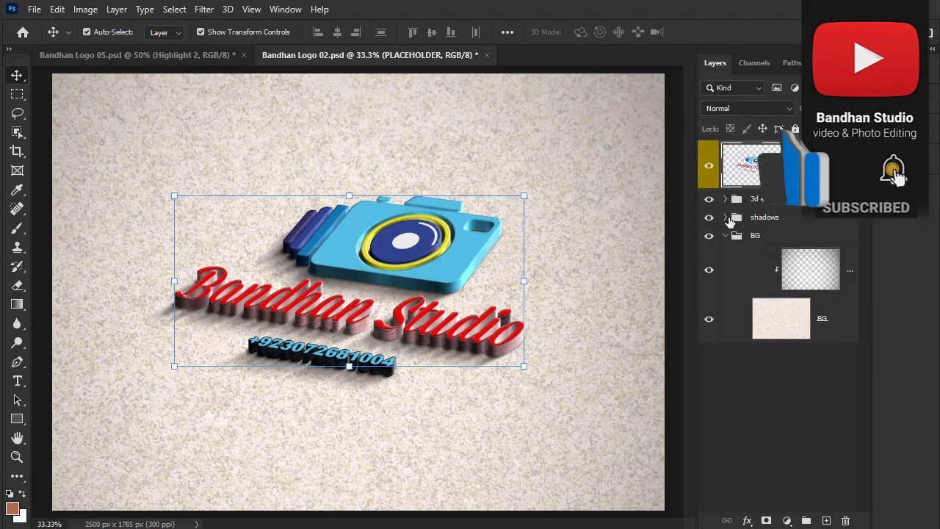
left_click(725, 217)
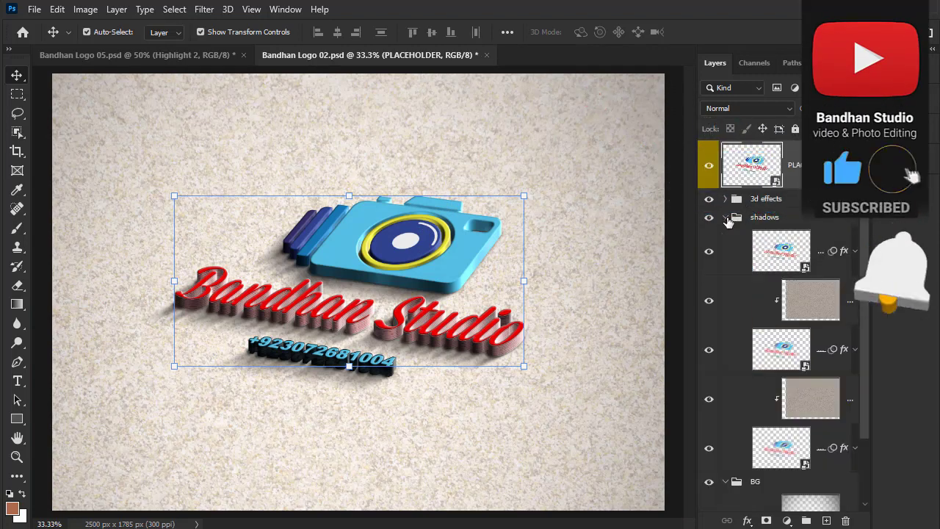
left_click(709, 303)
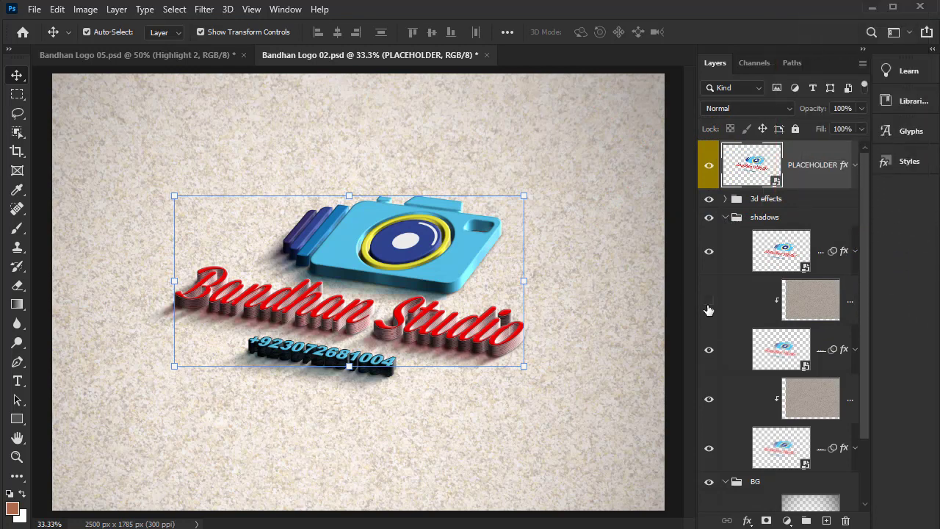
left_click(708, 300)
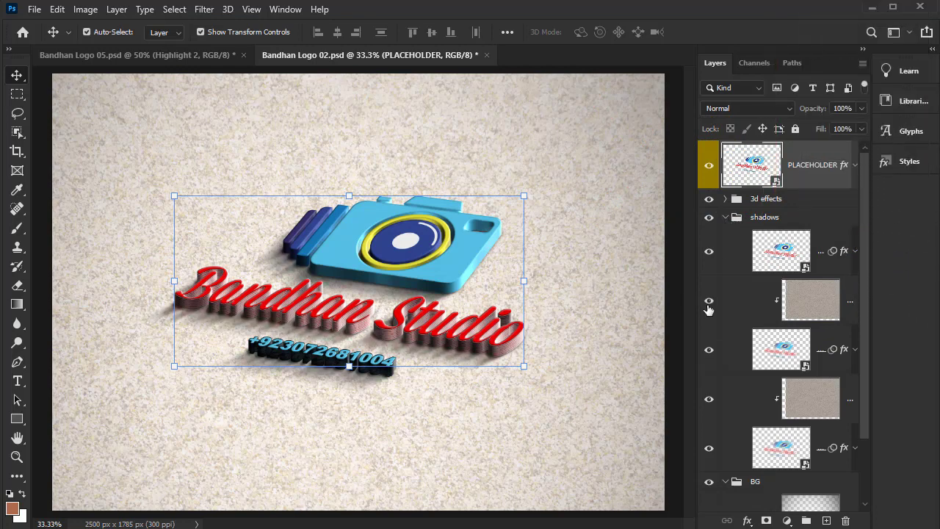
left_click(709, 403)
Hide and re-show the shadow texture layer, then collapse the shadows and BG groups
scroll(783, 351, "down", 2)
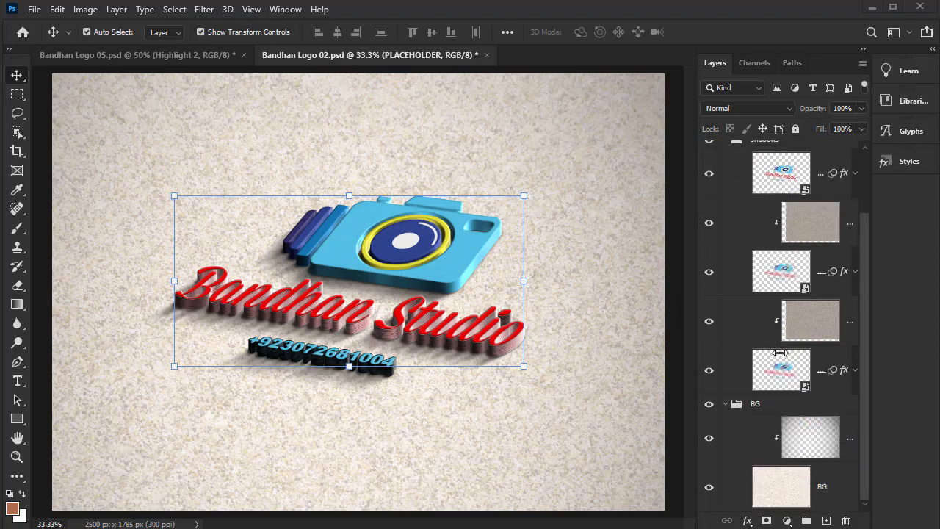
scroll(780, 353, "up", 2)
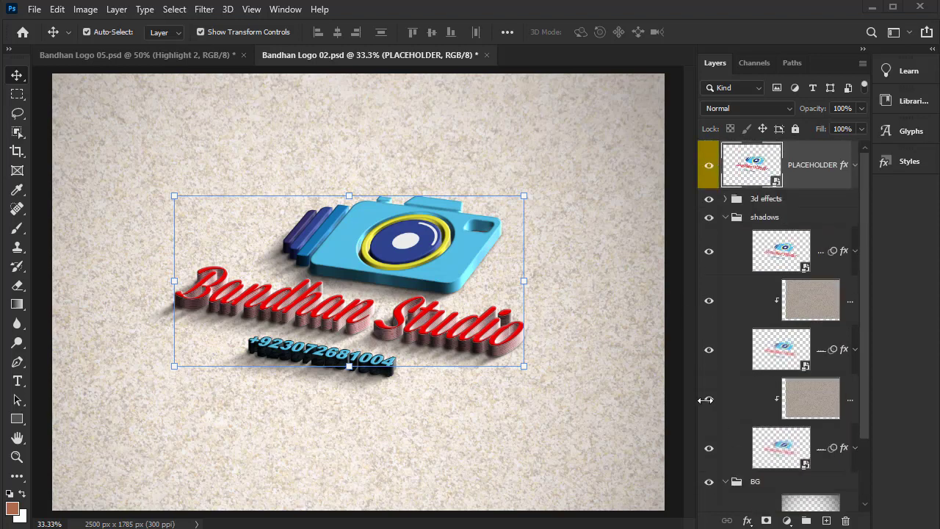
left_click(706, 402)
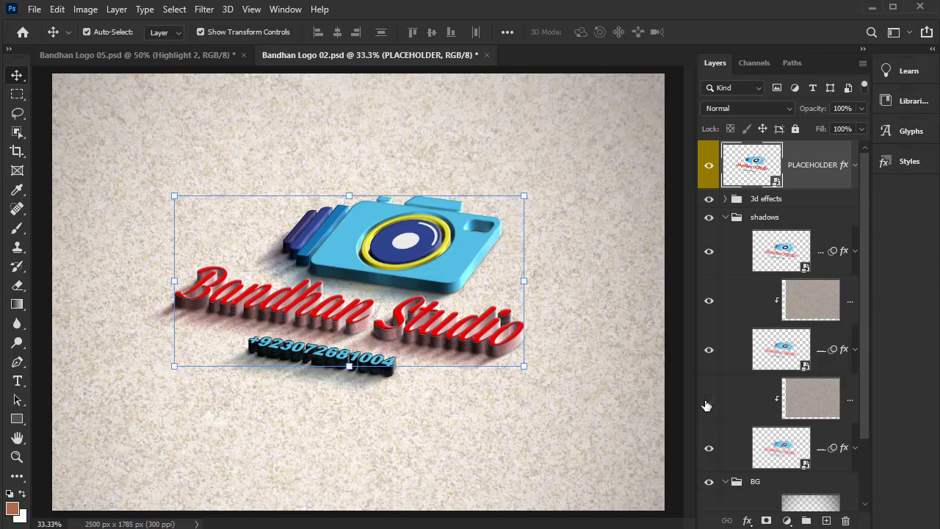
left_click(706, 401)
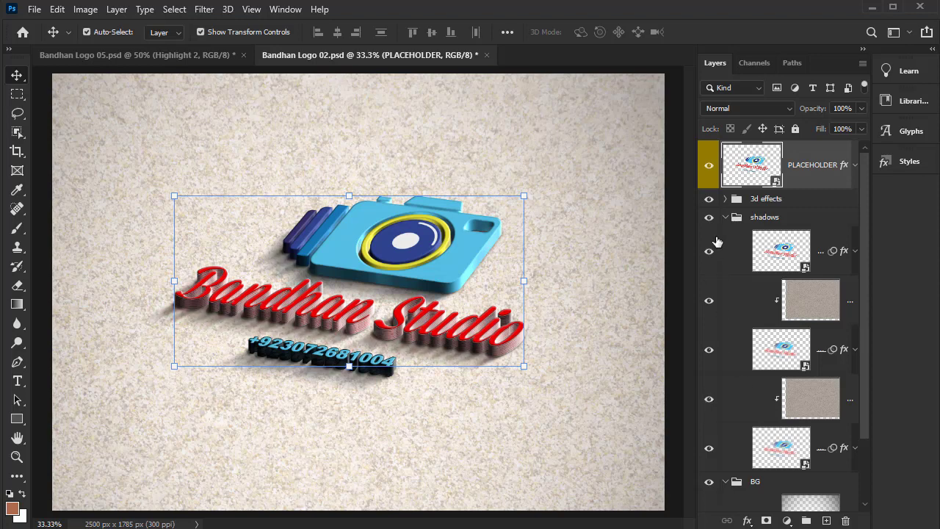
left_click(725, 218)
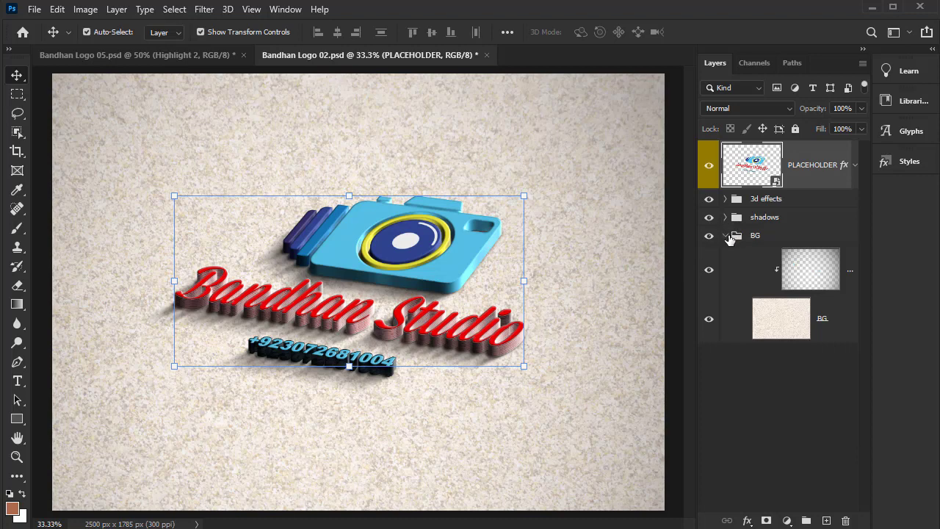
left_click(724, 236)
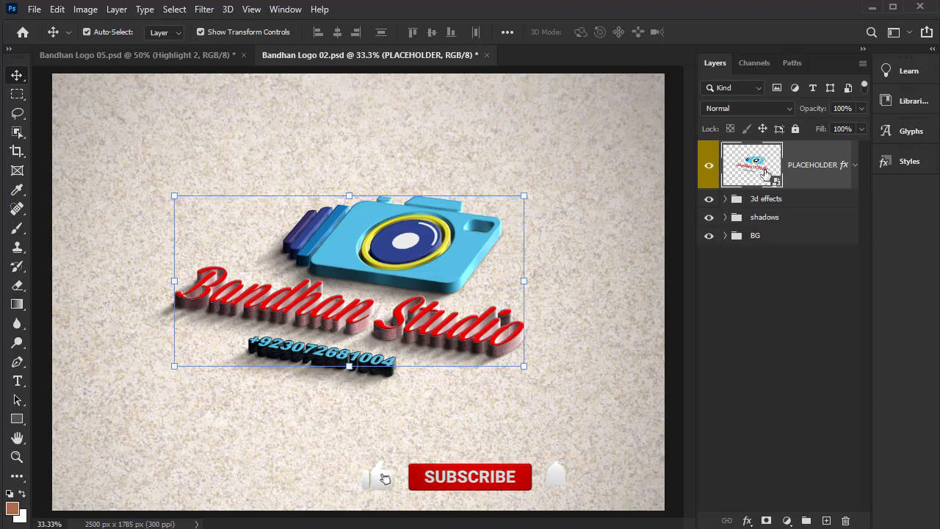
Open the PLACEHOLDER layer's contents as Shape 11.psb, then go back to Bandhan Logo 02.psd
double_click(758, 167)
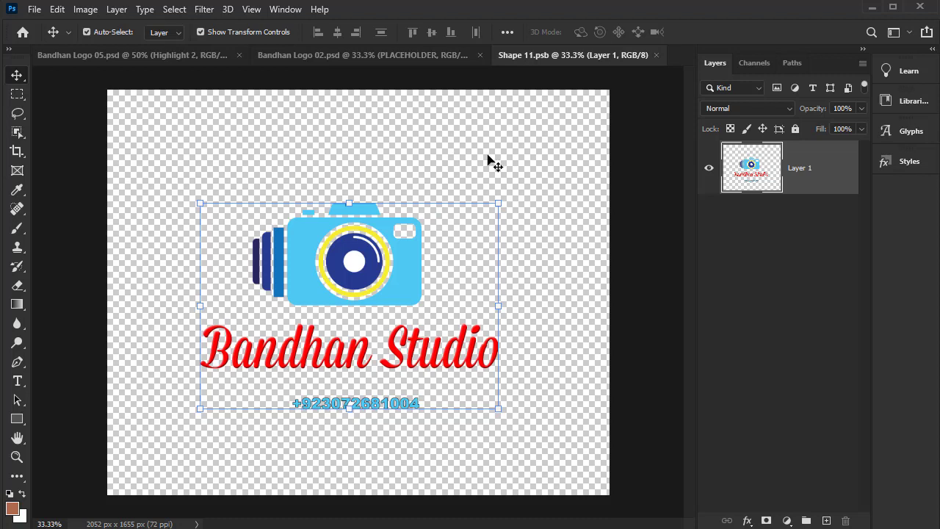
left_click(432, 60)
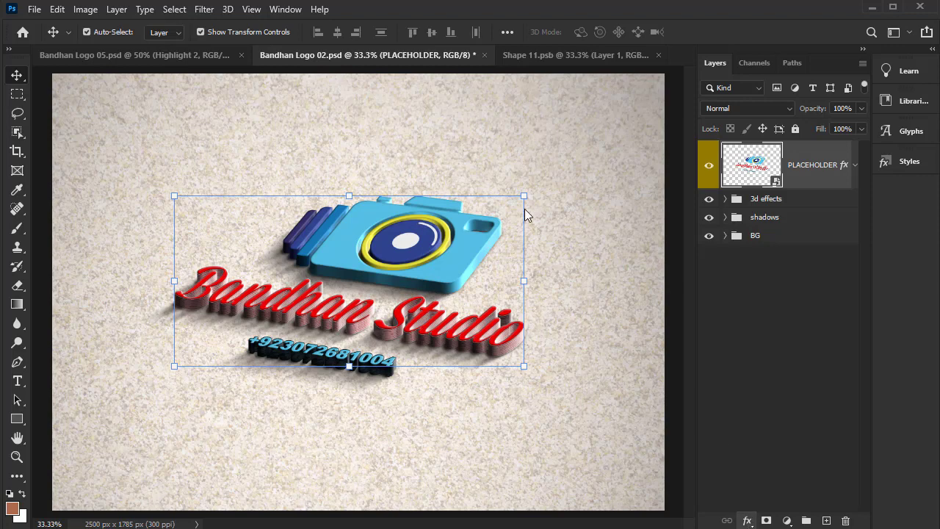
left_click_drag(263, 370, 720, 208)
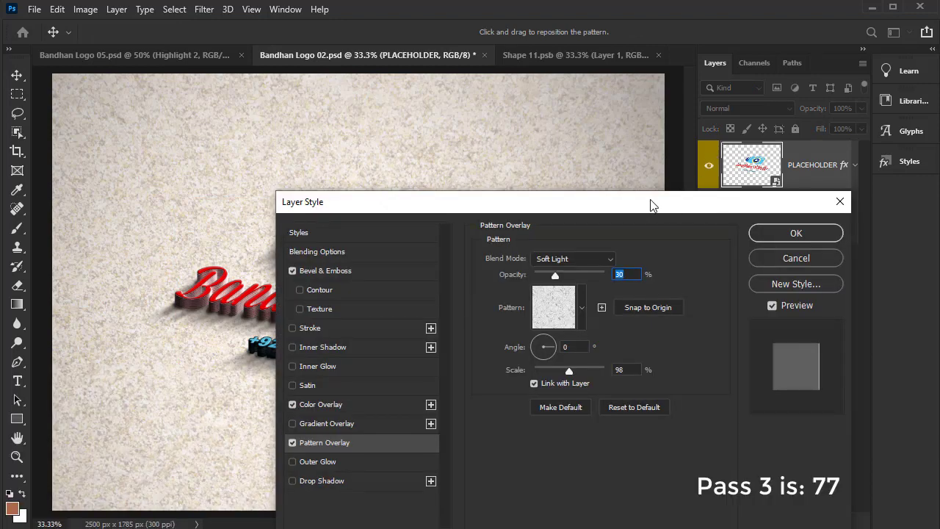
left_click_drag(626, 210, 730, 88)
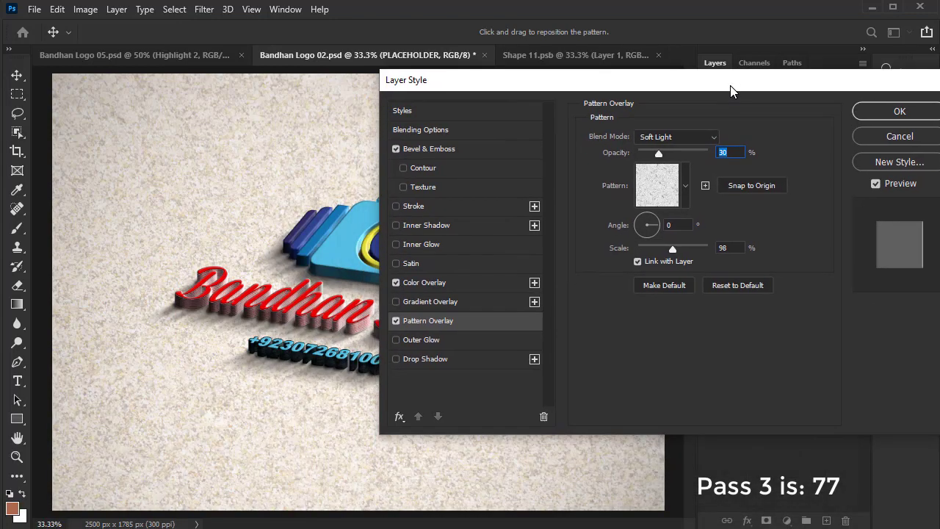
left_click(396, 321)
left_click(396, 321)
left_click(397, 320)
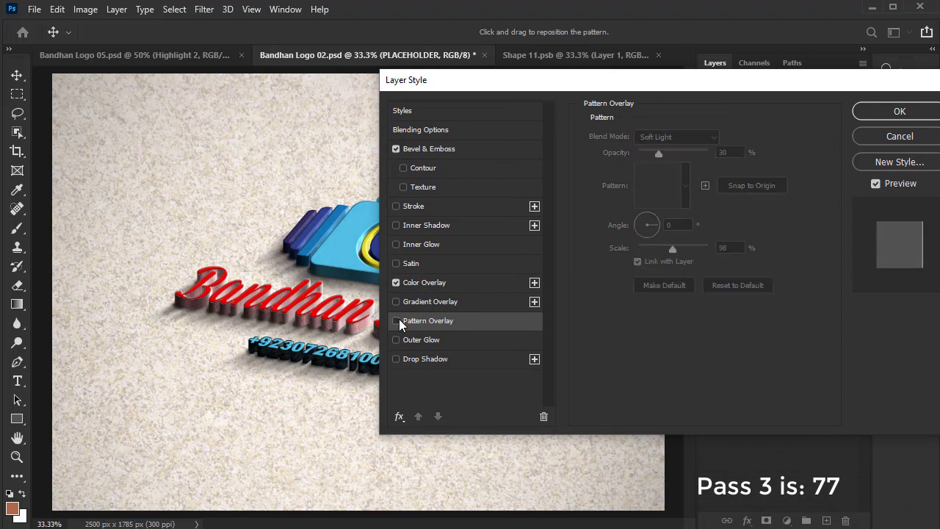
left_click(397, 320)
left_click(396, 320)
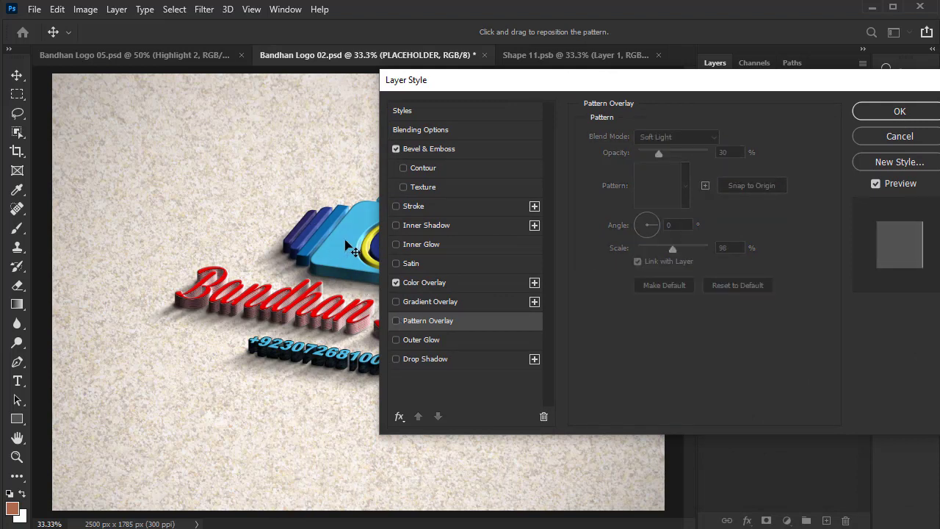
left_click(397, 321)
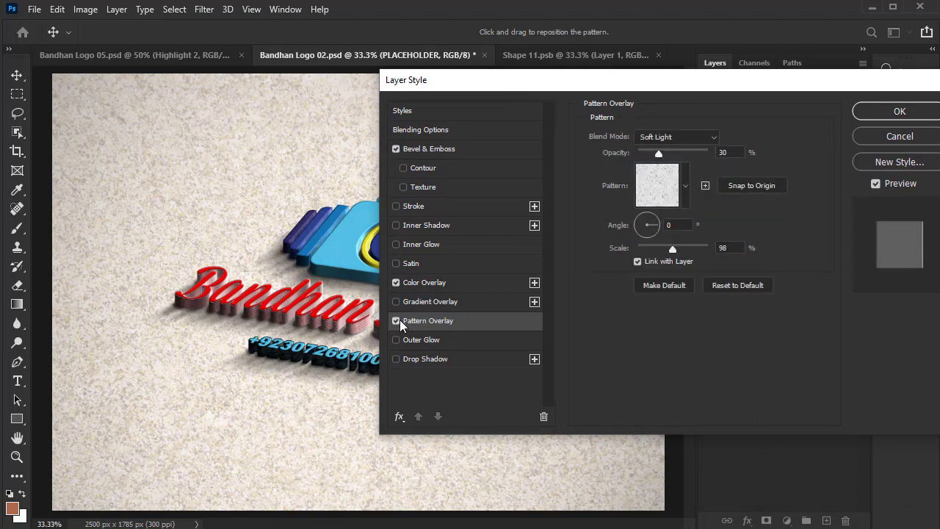
left_click_drag(610, 87, 691, 120)
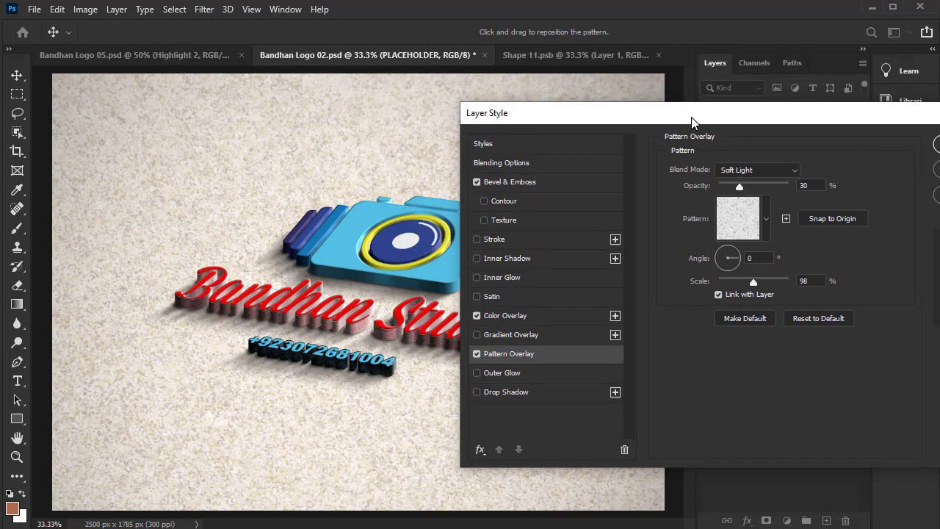
left_click(476, 182)
left_click(477, 181)
left_click(477, 182)
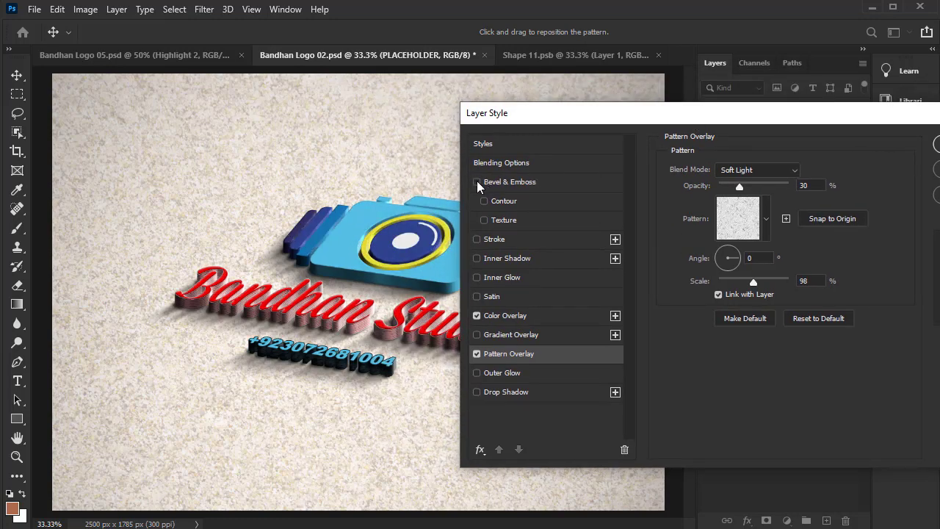
left_click(477, 181)
left_click(477, 315)
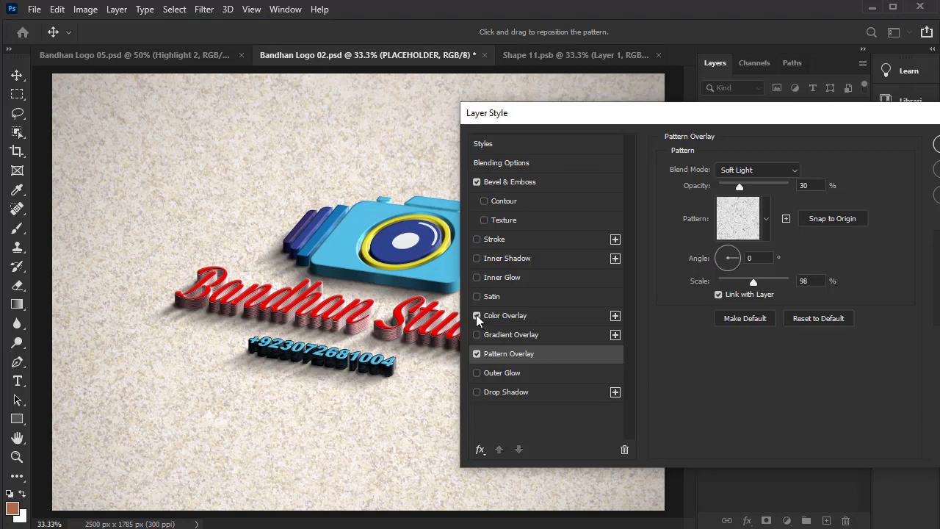
left_click(477, 315)
left_click(477, 315)
left_click(476, 315)
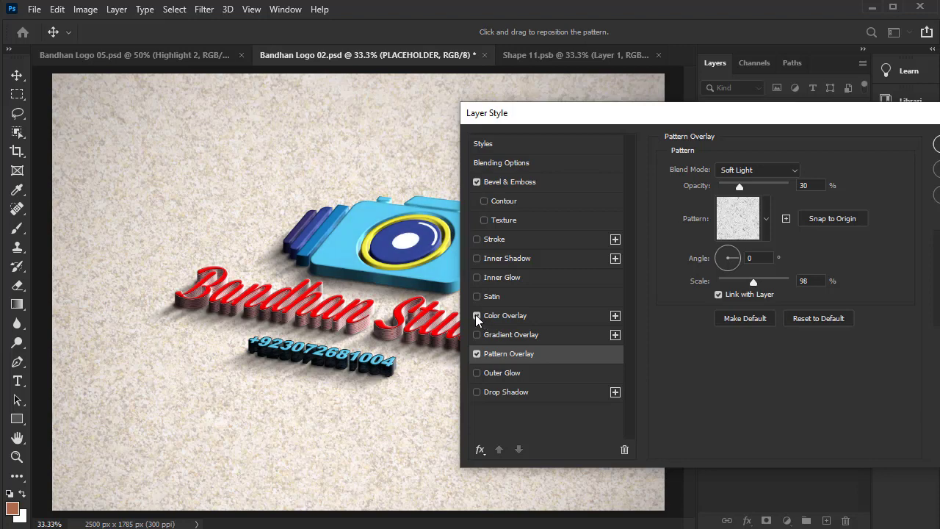
left_click(476, 315)
left_click(477, 353)
left_click(477, 353)
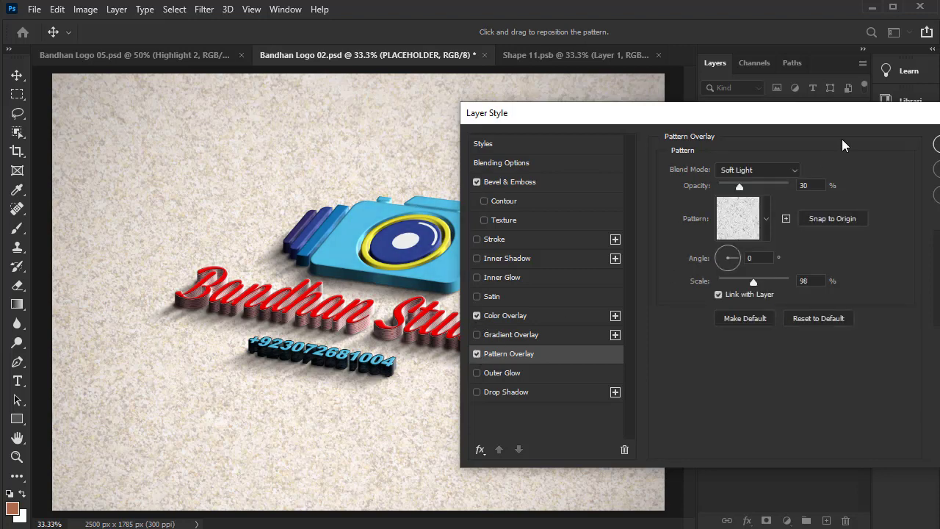
key("Return")
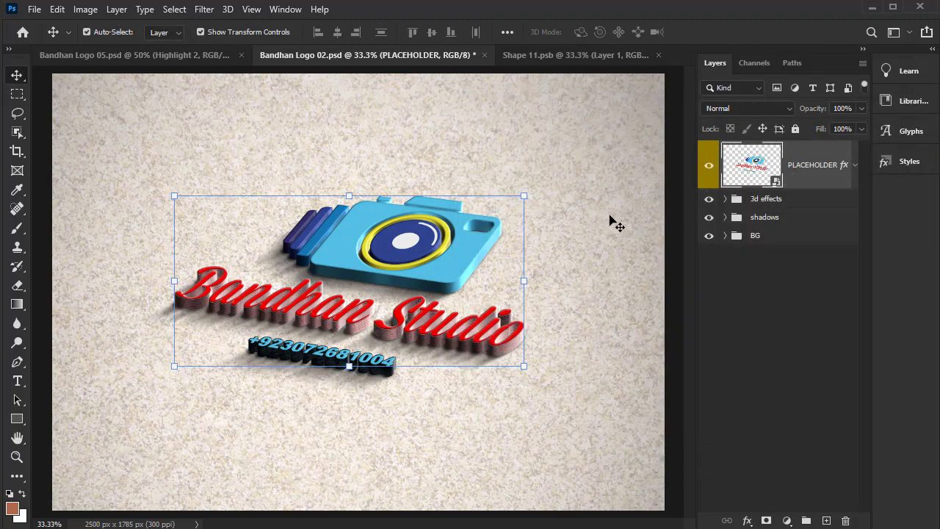